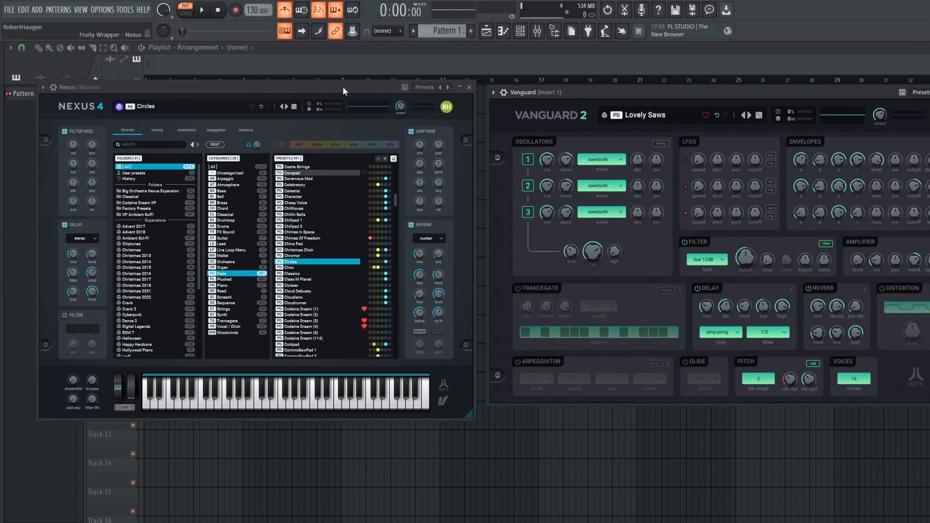
- Audition the Circles pad preset in Nexus by playing a rising run of notes on its on-screen keyboard
{"action": "left_click_drag", "start_coordinate": [342, 86], "coordinate": [340, 86]}
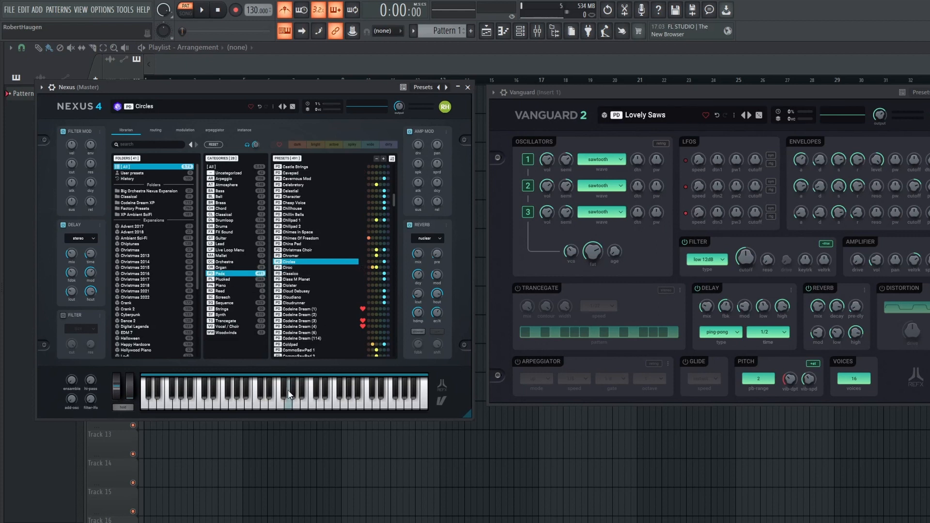
{"action": "left_click", "coordinate": [289, 402]}
{"action": "left_click", "coordinate": [303, 402]}
{"action": "left_click", "coordinate": [313, 403]}
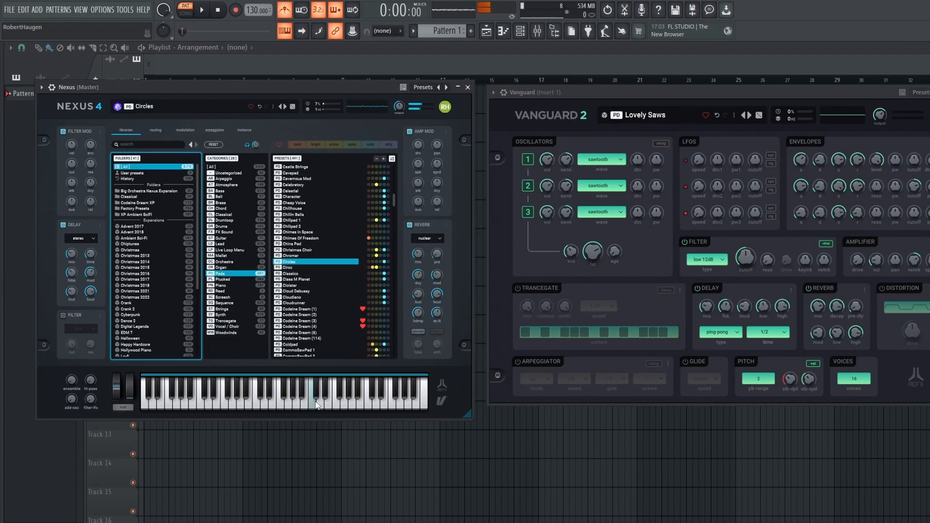
{"action": "left_click", "coordinate": [326, 404]}
{"action": "left_click", "coordinate": [336, 403]}
{"action": "left_click", "coordinate": [344, 403]}
{"action": "left_click", "coordinate": [351, 404]}
{"action": "left_click", "coordinate": [362, 404]}
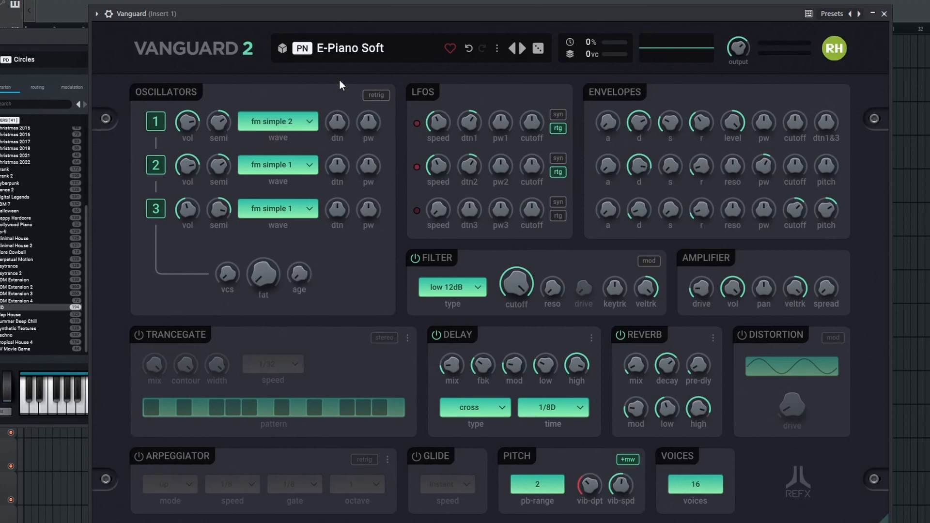
- Examine the waveform choices available for oscillator 1 of Vanguard's E-Piano Soft preset
{"action": "left_click", "coordinate": [286, 120]}
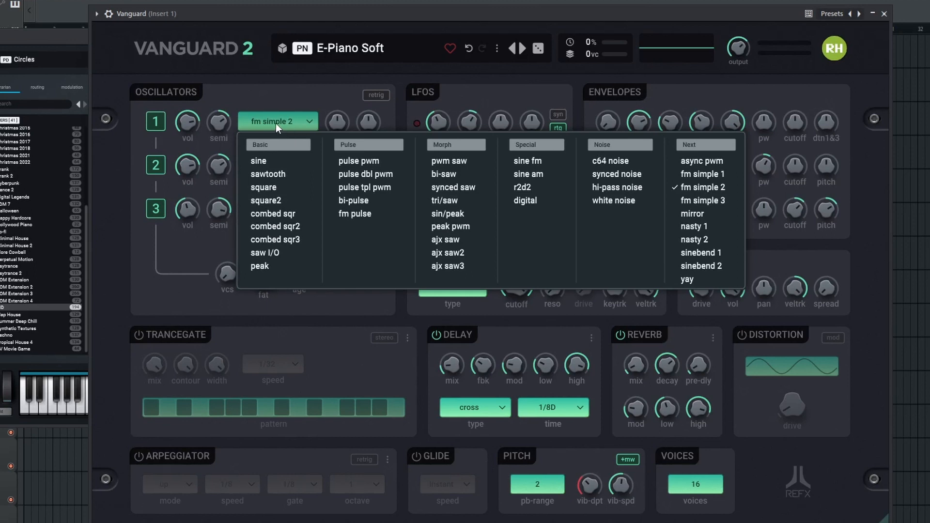
{"action": "left_click", "coordinate": [278, 121]}
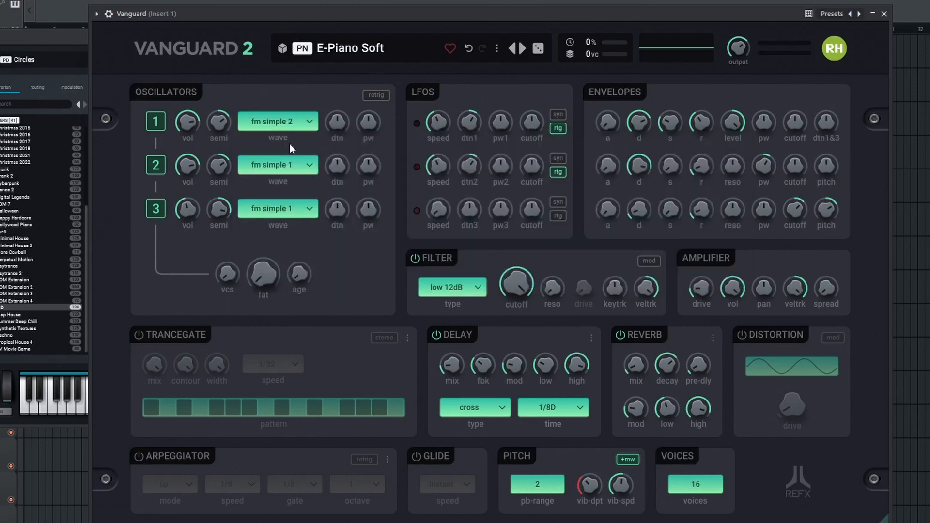
{"action": "mouse_move", "coordinate": [187, 123]}
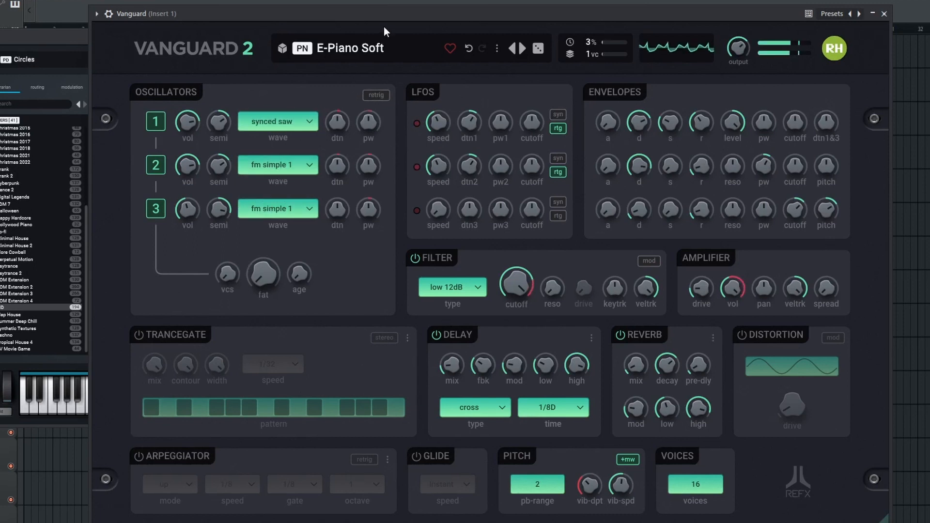
- Try the sine, sawtooth and square2 waves on oscillator 1, and settle on sine
{"action": "left_click", "coordinate": [301, 125]}
{"action": "left_click", "coordinate": [275, 159]}
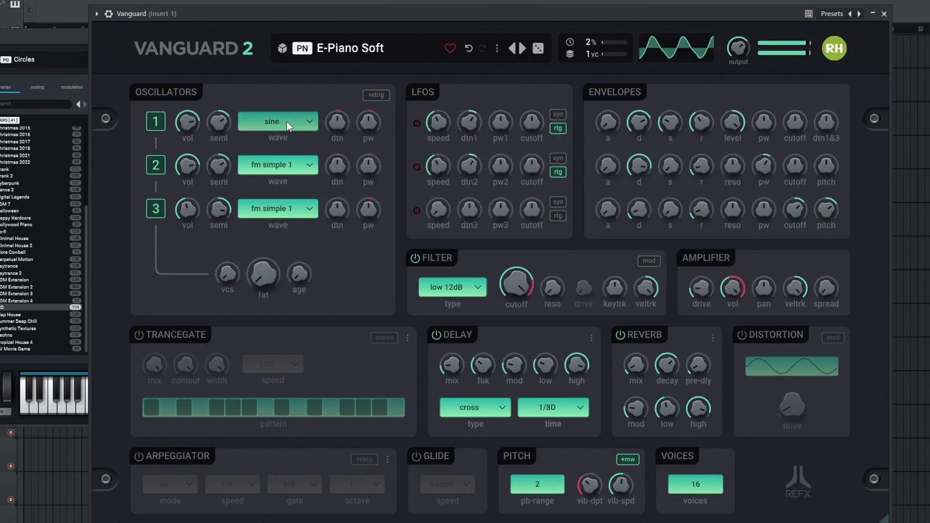
{"action": "left_click", "coordinate": [286, 122]}
{"action": "left_click", "coordinate": [284, 170]}
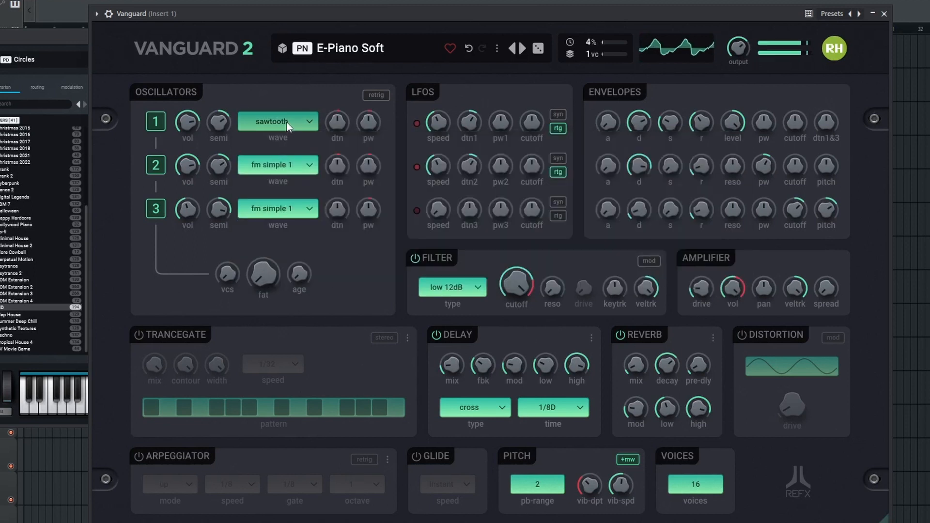
{"action": "left_click", "coordinate": [286, 122]}
{"action": "left_click", "coordinate": [284, 200]}
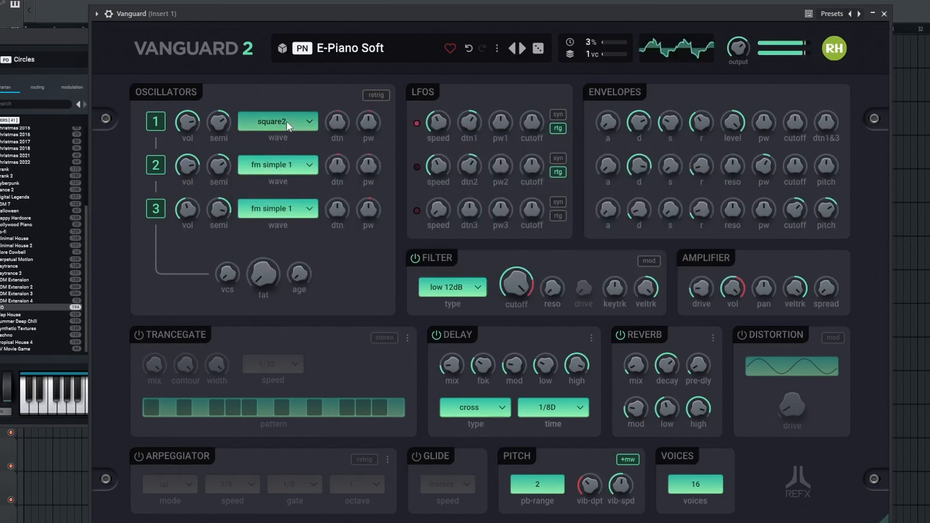
{"action": "left_click", "coordinate": [287, 121]}
{"action": "left_click", "coordinate": [283, 156]}
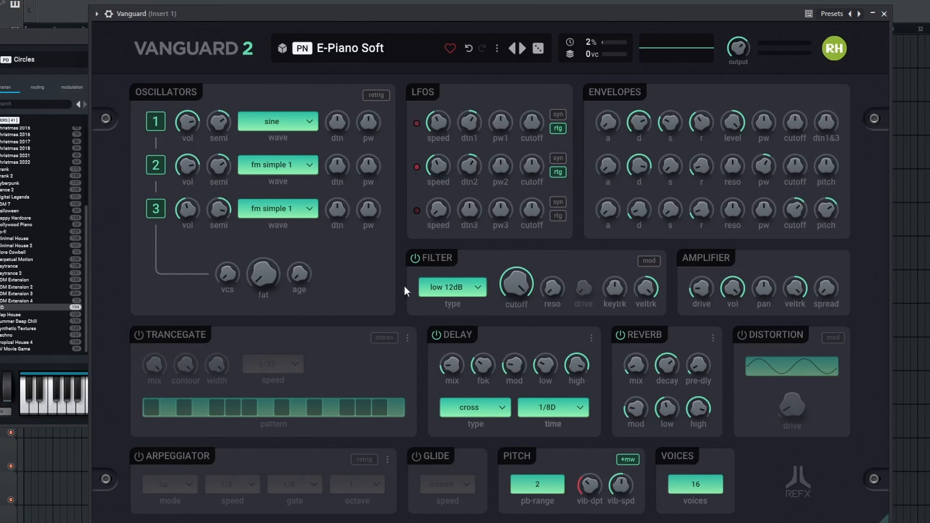
- Check which filter types and delay types Vanguard offers, keeping the current selections
{"action": "left_click", "coordinate": [450, 288]}
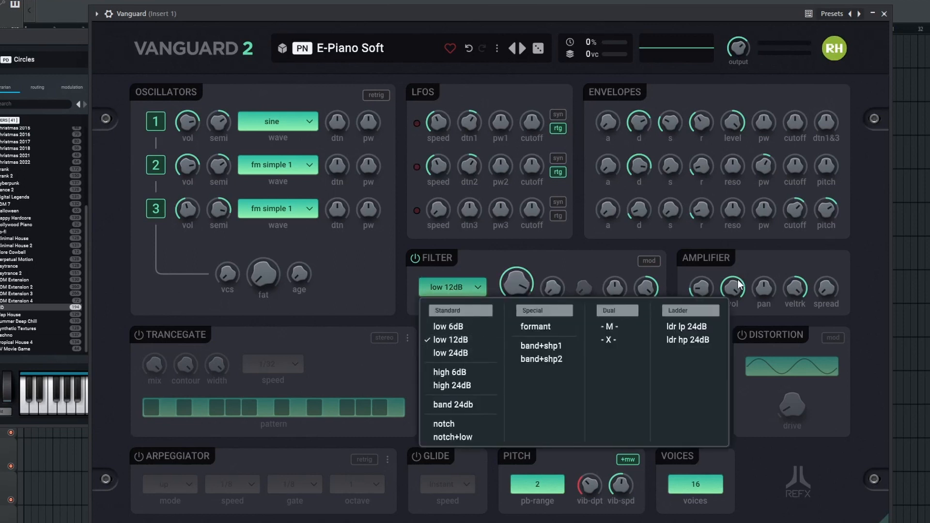
{"action": "left_click", "coordinate": [743, 263]}
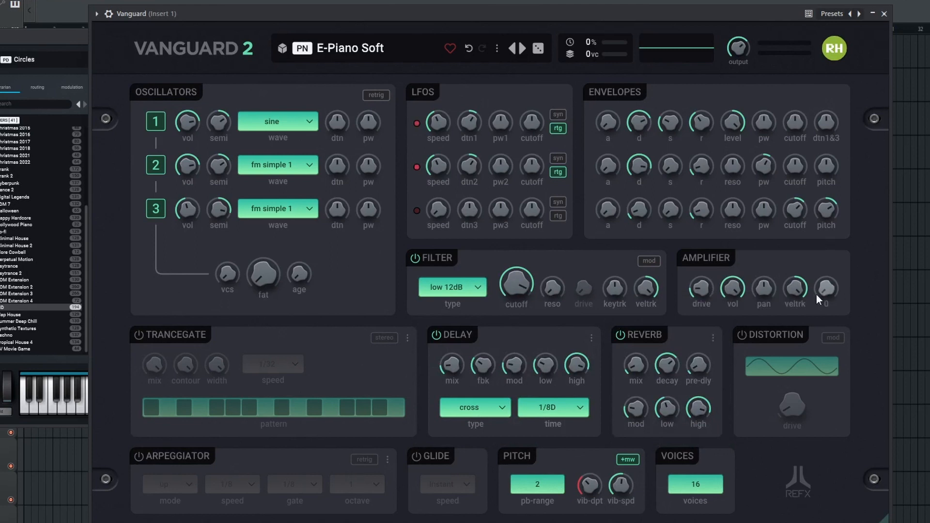
{"action": "left_click", "coordinate": [478, 409]}
{"action": "left_click", "coordinate": [522, 343]}
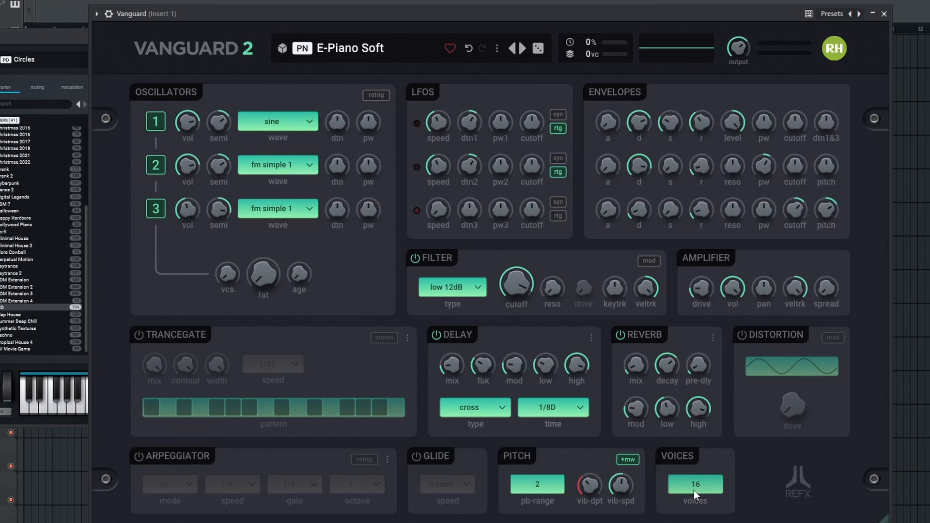
- Set Vanguard's voices to 13 and turn on Glide with a speed of 1/4
{"action": "left_click_drag", "start_coordinate": [702, 486], "coordinate": [654, 492]}
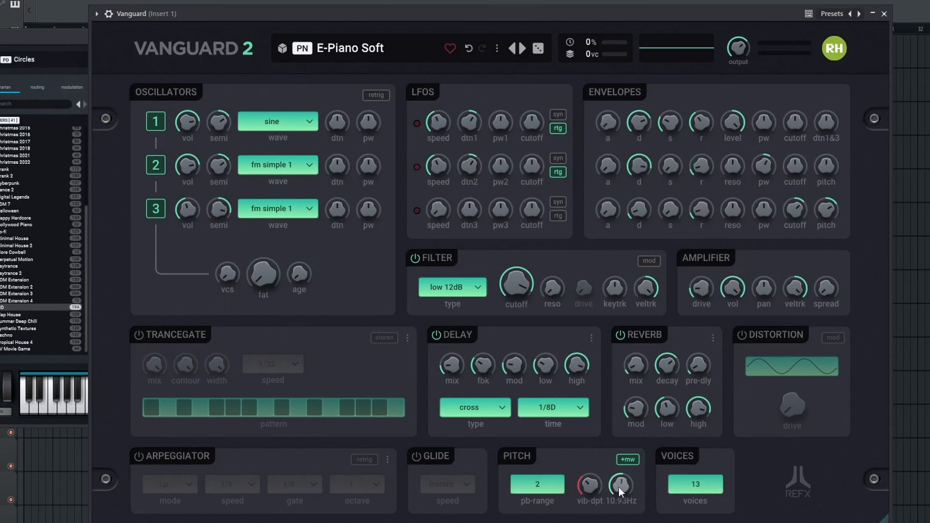
{"action": "left_click", "coordinate": [415, 456]}
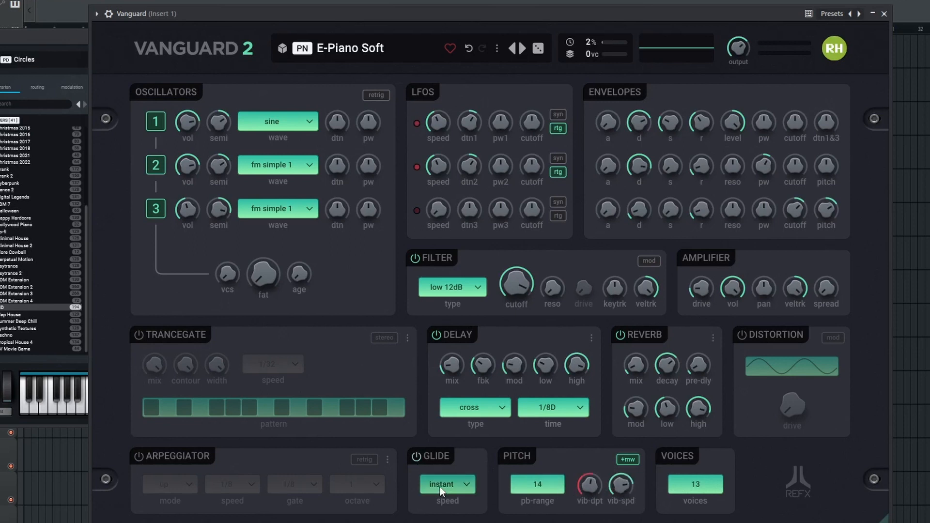
{"action": "left_click", "coordinate": [440, 487]}
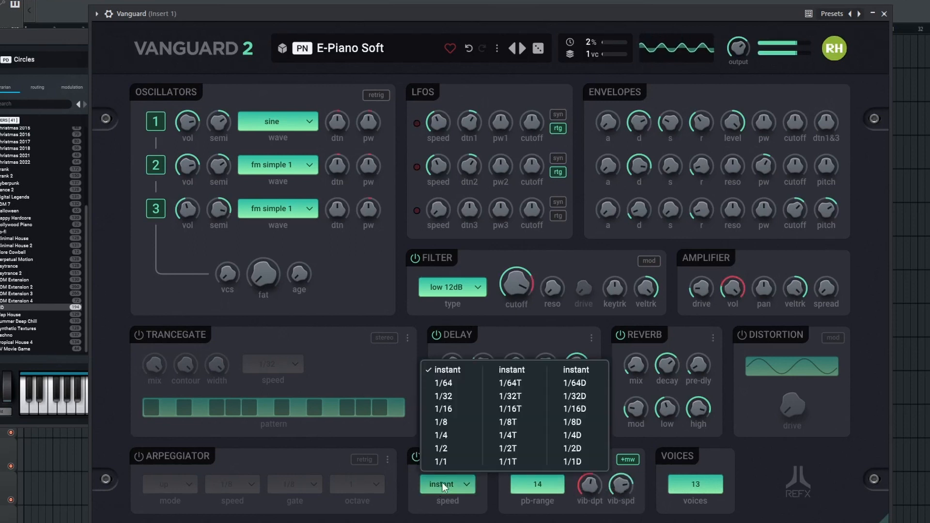
{"action": "left_click", "coordinate": [449, 435]}
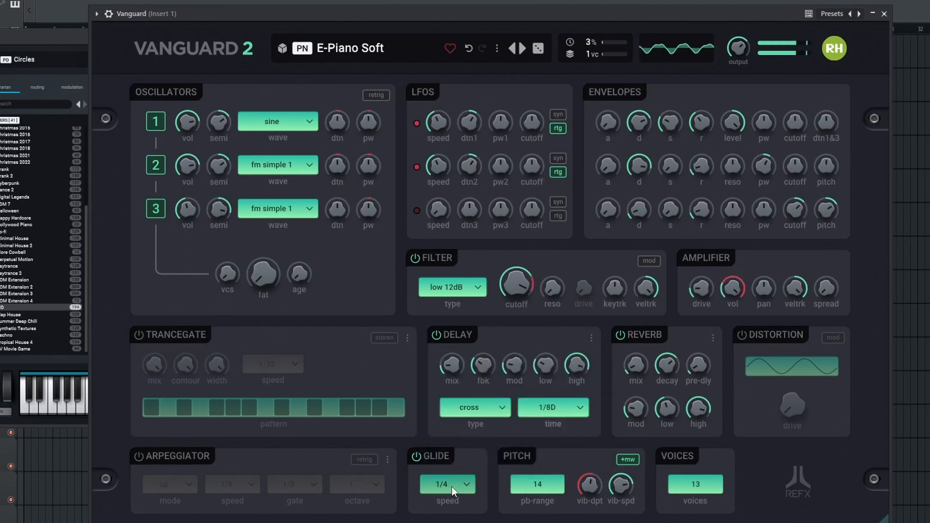
- Turn on Vanguard's arpeggiator and set it to alter mode with an octave value of 2
{"action": "left_click", "coordinate": [139, 458]}
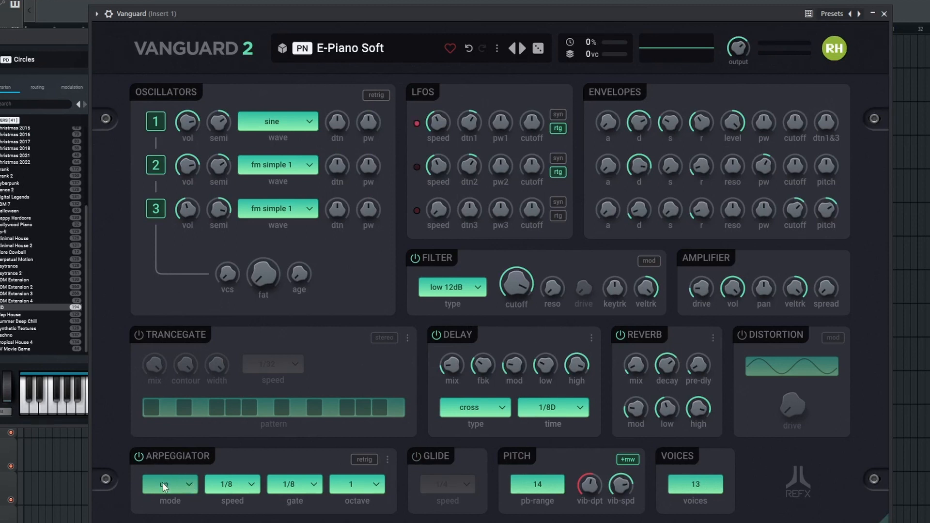
{"action": "left_click", "coordinate": [182, 487]}
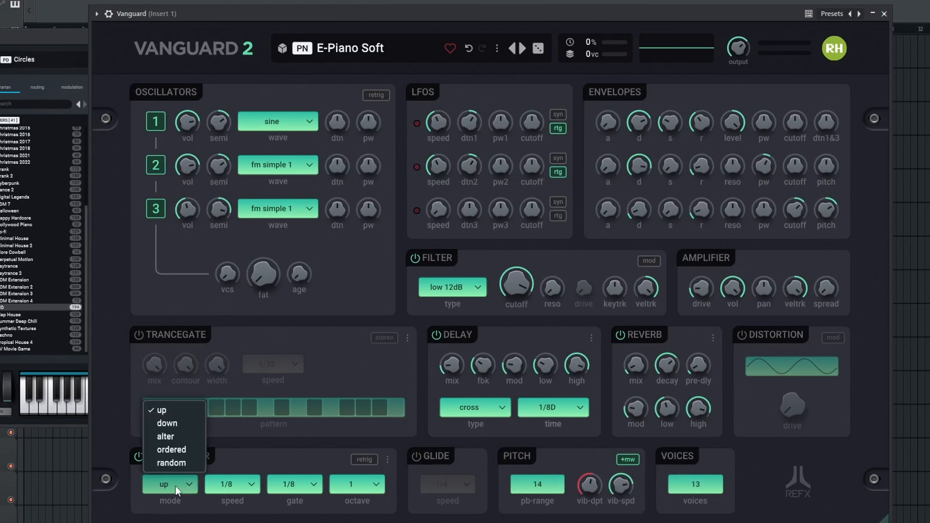
{"action": "left_click", "coordinate": [179, 436]}
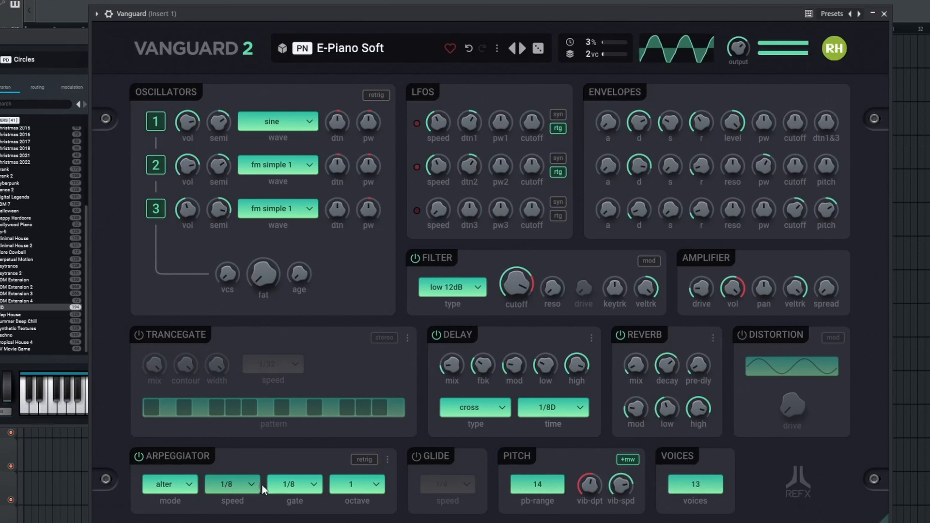
{"action": "scroll", "coordinate": [350, 488], "scroll_direction": "down", "scroll_amount": 1}
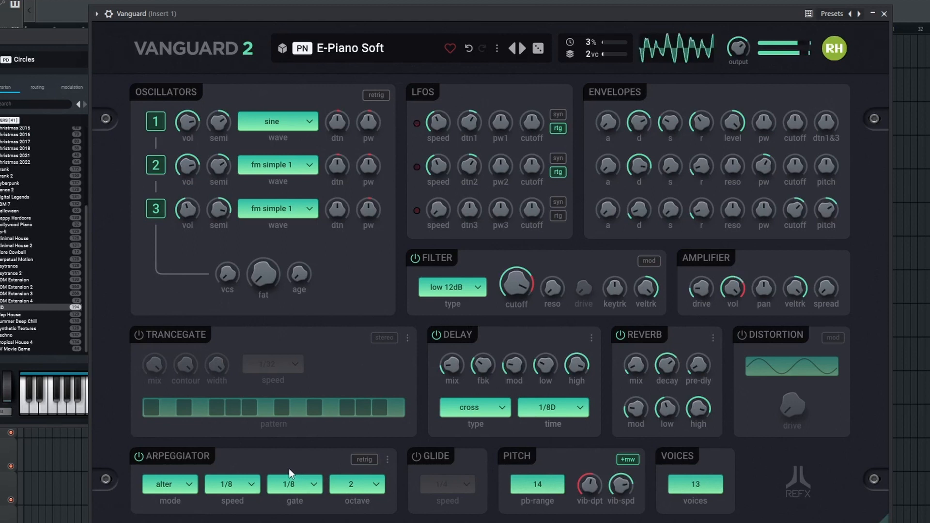
- Turn off Vanguard's arpeggiator and turn on the trancegate
{"action": "left_click", "coordinate": [140, 457]}
{"action": "left_click", "coordinate": [139, 334]}
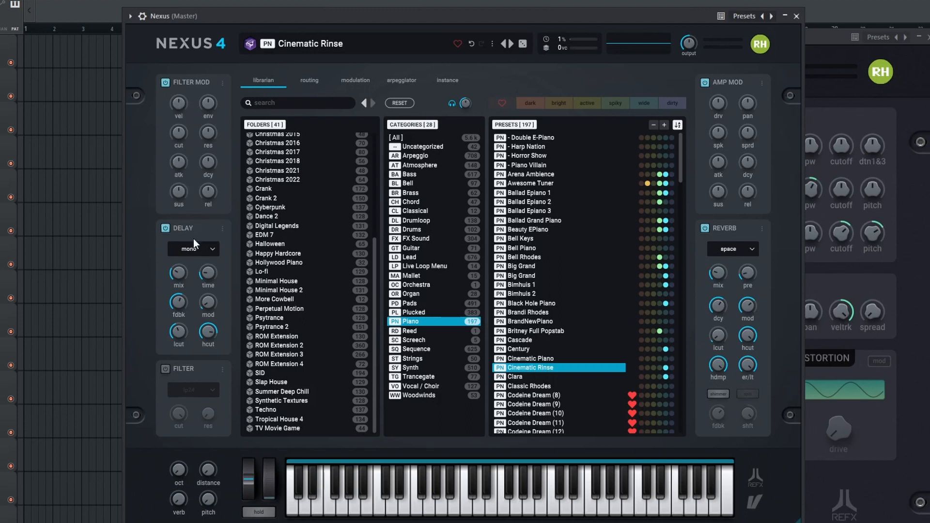
- Review the delay modes of the Cinematic Rinse preset in Nexus, along with its modulation and arpeggiator settings
{"action": "left_click", "coordinate": [199, 256]}
{"action": "left_click", "coordinate": [202, 251]}
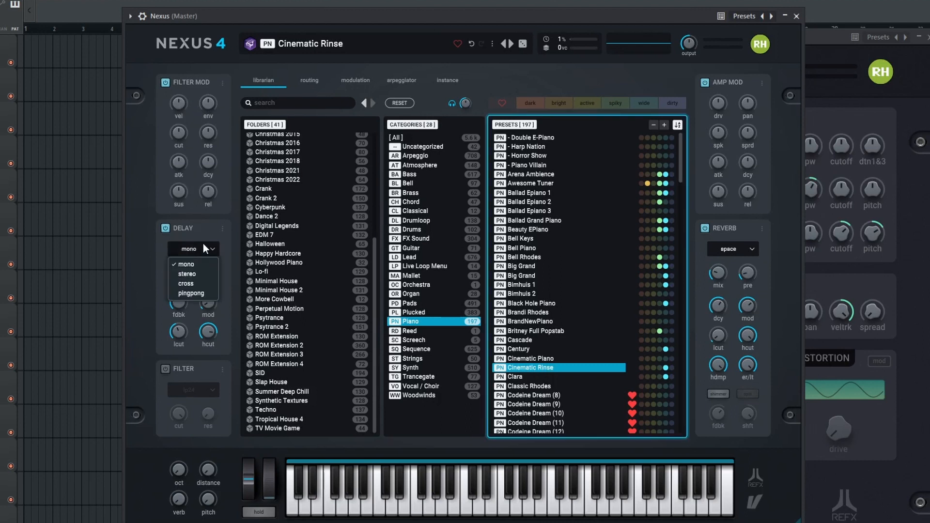
{"action": "left_click", "coordinate": [203, 244]}
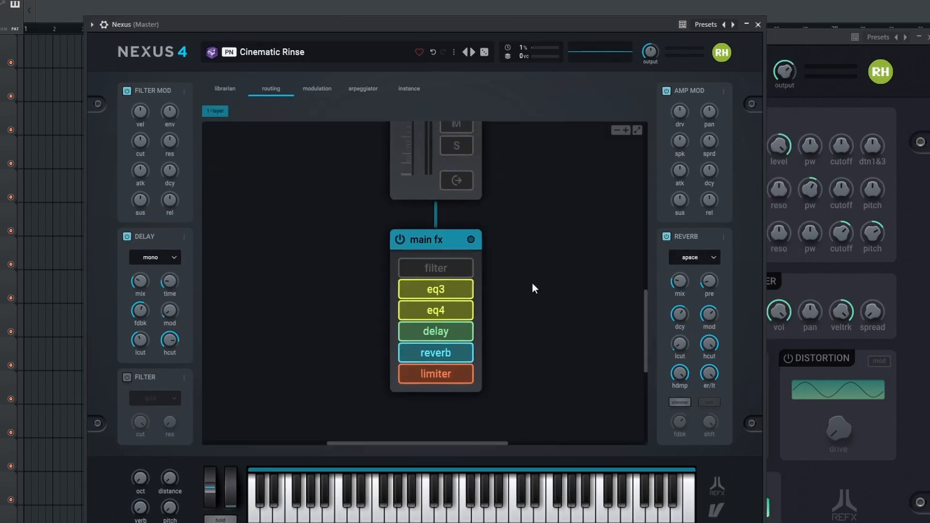
{"action": "left_click", "coordinate": [318, 89]}
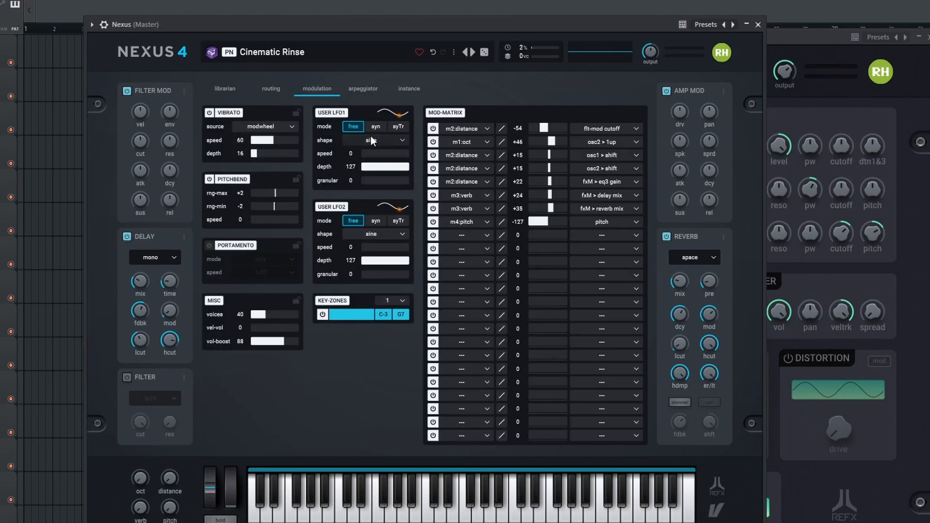
{"action": "left_click", "coordinate": [368, 89]}
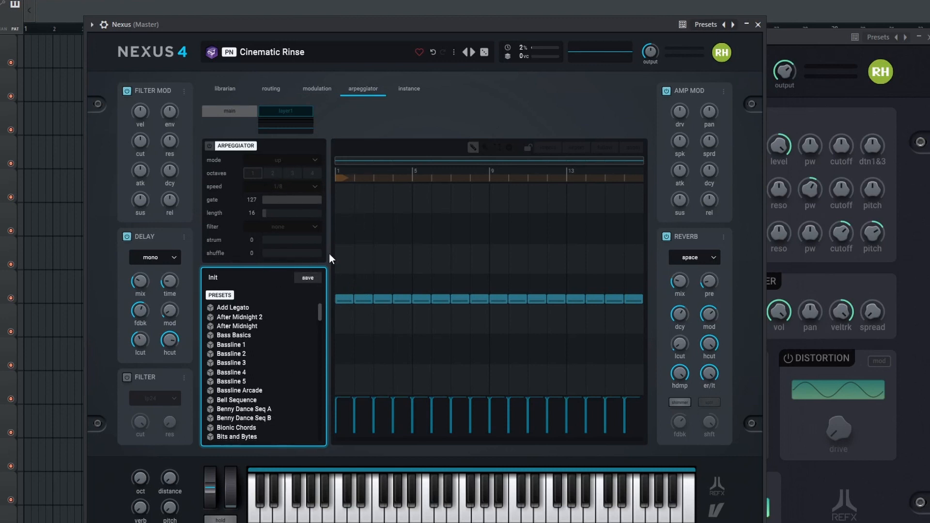
- Turn on the Nexus arpeggiator and raise pattern steps 2, 6 and 14 by one row and step 8 by two rows
{"action": "left_click", "coordinate": [210, 146]}
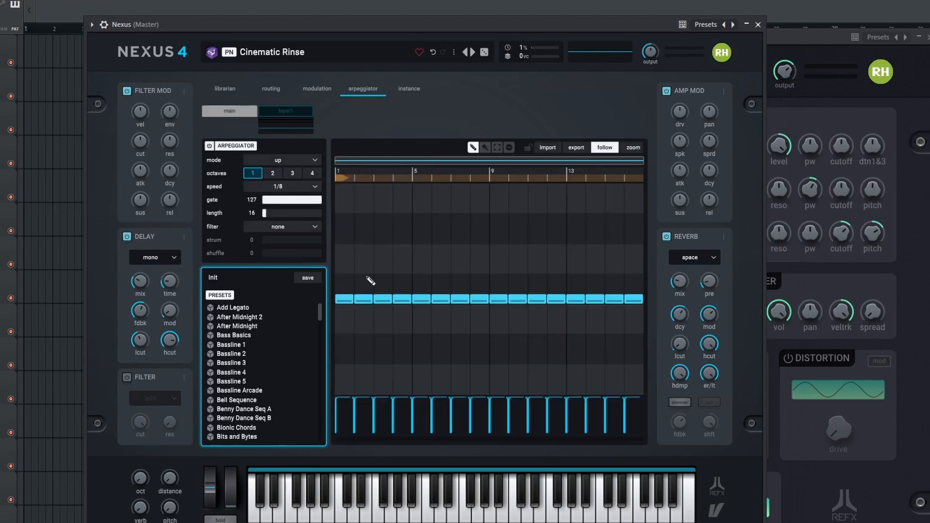
{"action": "left_click", "coordinate": [364, 269]}
{"action": "left_click", "coordinate": [441, 269]}
{"action": "left_click", "coordinate": [480, 239]}
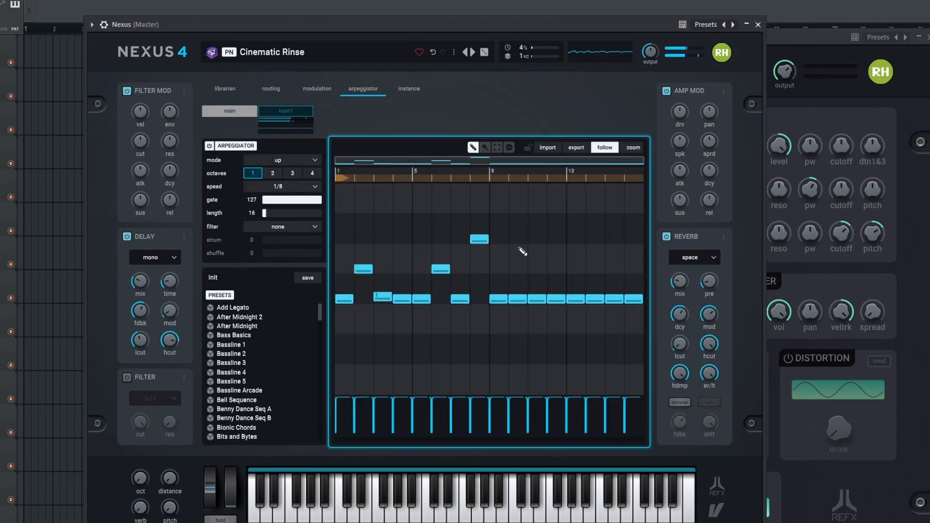
{"action": "left_click", "coordinate": [595, 268]}
- Rearrange the Nexus and Vanguard plugin windows so they sit side by side, with Nexus in front
{"action": "left_click_drag", "start_coordinate": [523, 29], "coordinate": [503, 30]}
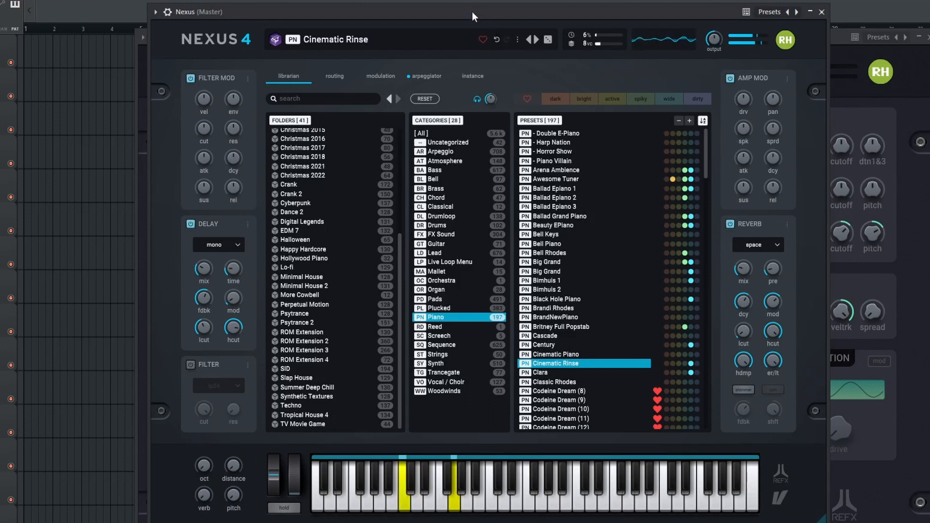
{"action": "left_click_drag", "start_coordinate": [471, 12], "coordinate": [407, 12]}
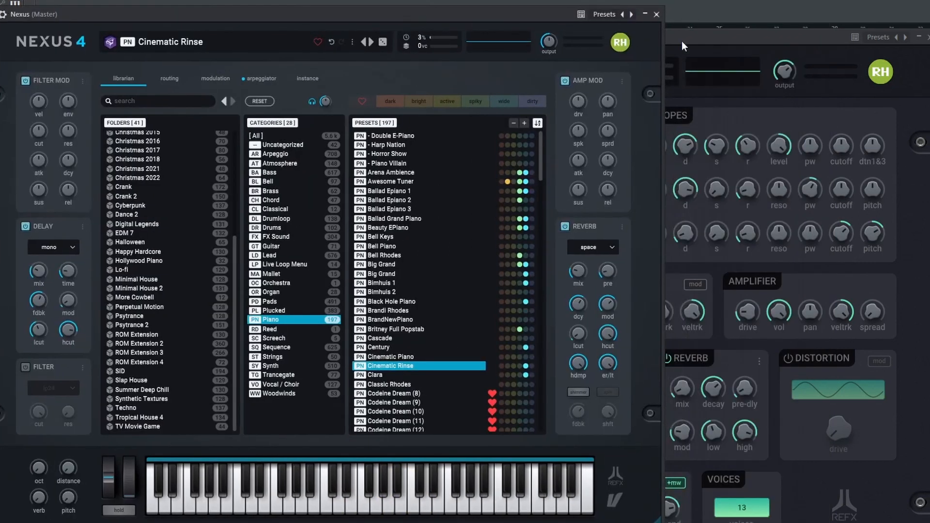
{"action": "left_click_drag", "start_coordinate": [682, 41], "coordinate": [738, 14]}
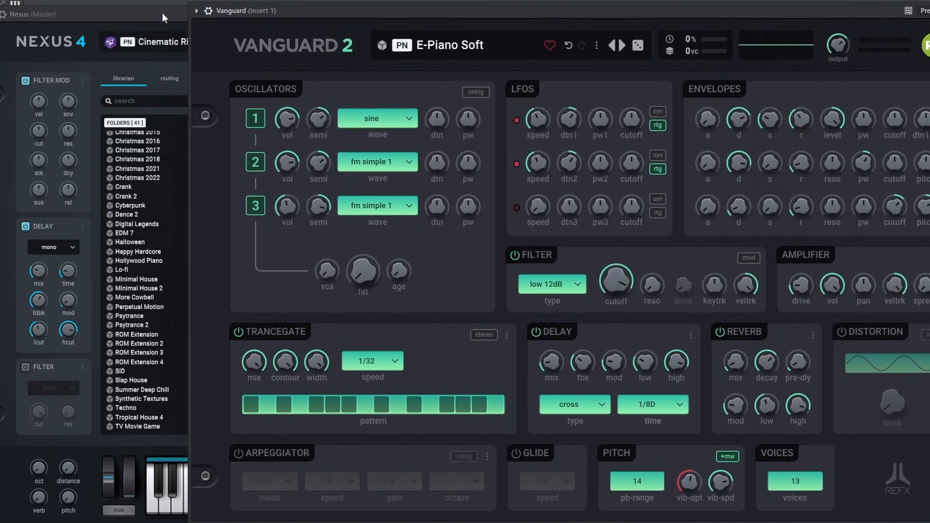
{"action": "left_click_drag", "start_coordinate": [162, 13], "coordinate": [117, 20]}
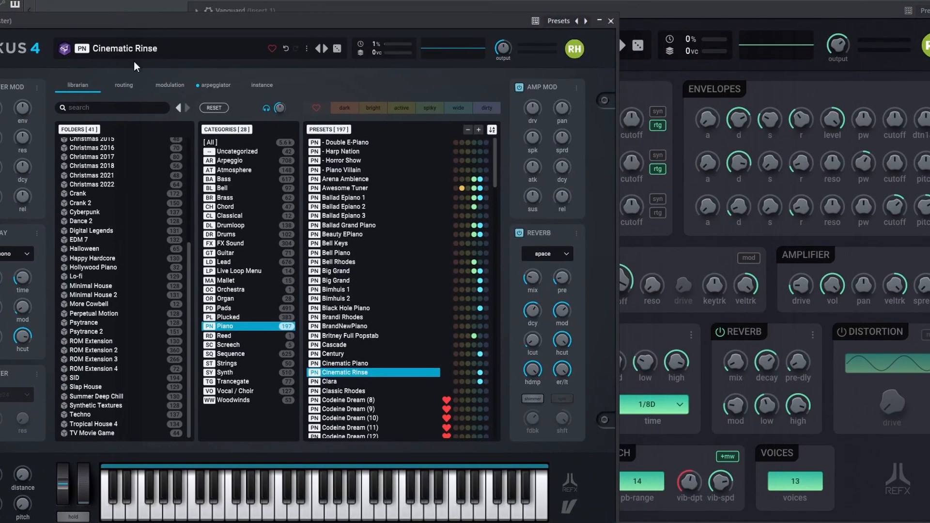
- Load the Iceland preset from the Bell category in the Nexus library
{"action": "scroll", "coordinate": [125, 208], "scroll_direction": "up", "scroll_amount": 5}
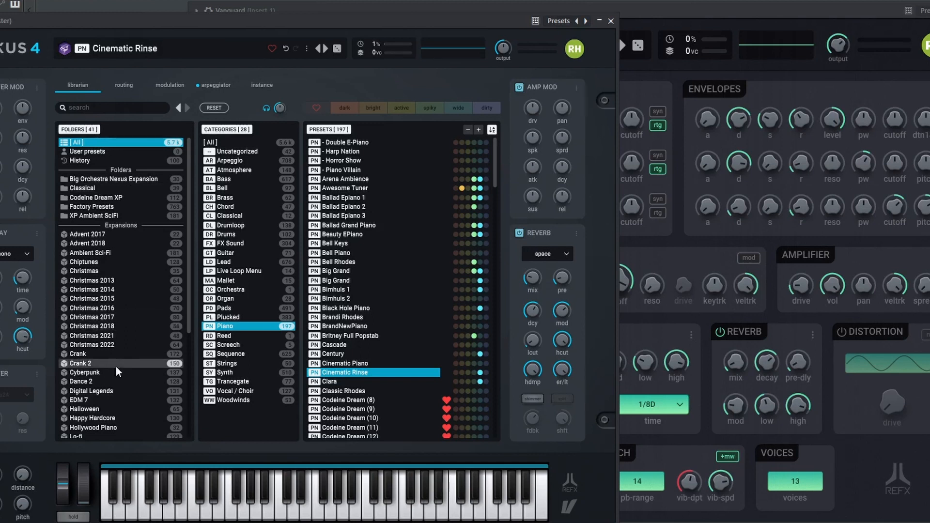
{"action": "left_click", "coordinate": [225, 190]}
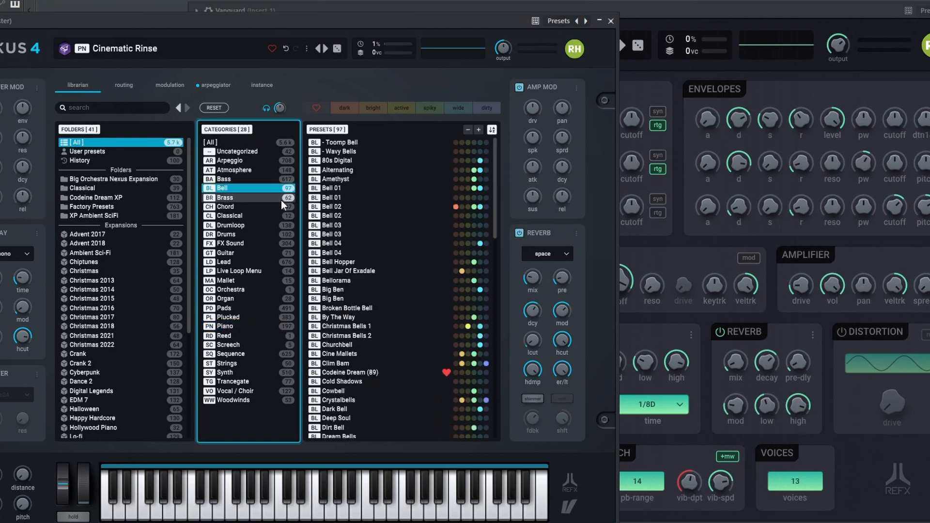
{"action": "scroll", "coordinate": [372, 257], "scroll_direction": "down", "scroll_amount": 6}
{"action": "left_click", "coordinate": [376, 248]}
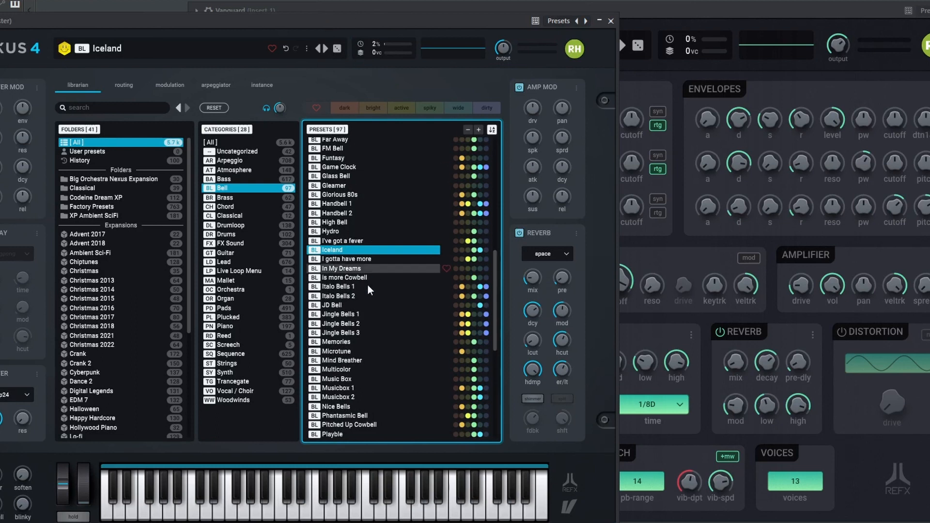
- Browse the full list of Bell presets in the Nexus library
{"action": "scroll", "coordinate": [367, 295], "scroll_direction": "down", "scroll_amount": 9}
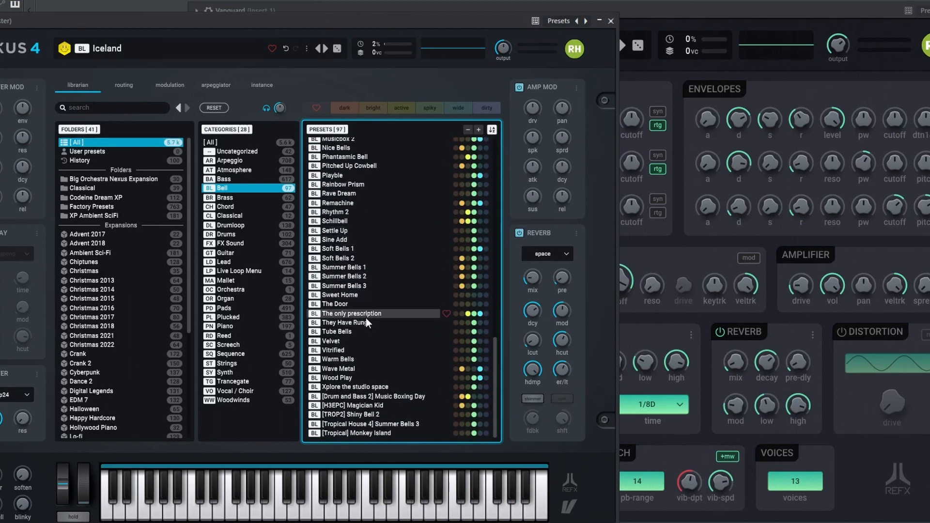
{"action": "scroll", "coordinate": [365, 318], "scroll_direction": "up", "scroll_amount": 15}
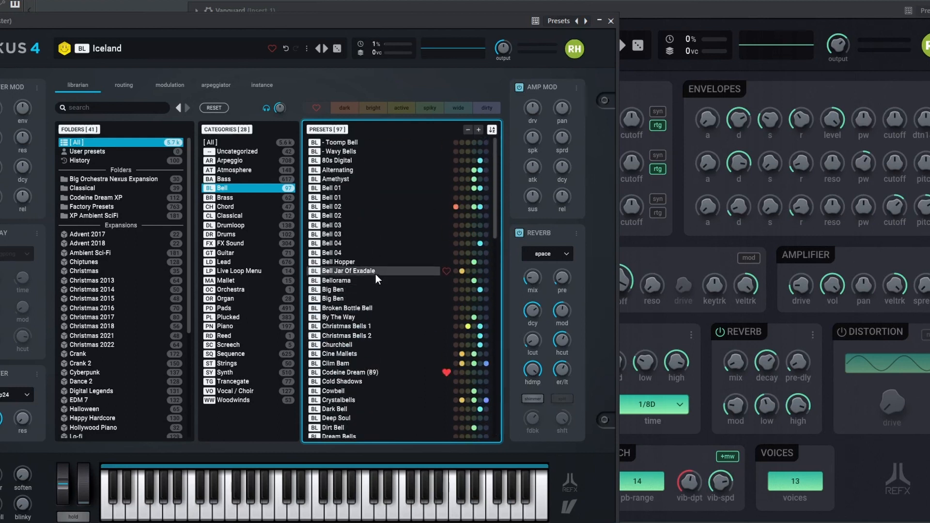
{"action": "scroll", "coordinate": [368, 231], "scroll_direction": "down", "scroll_amount": 15}
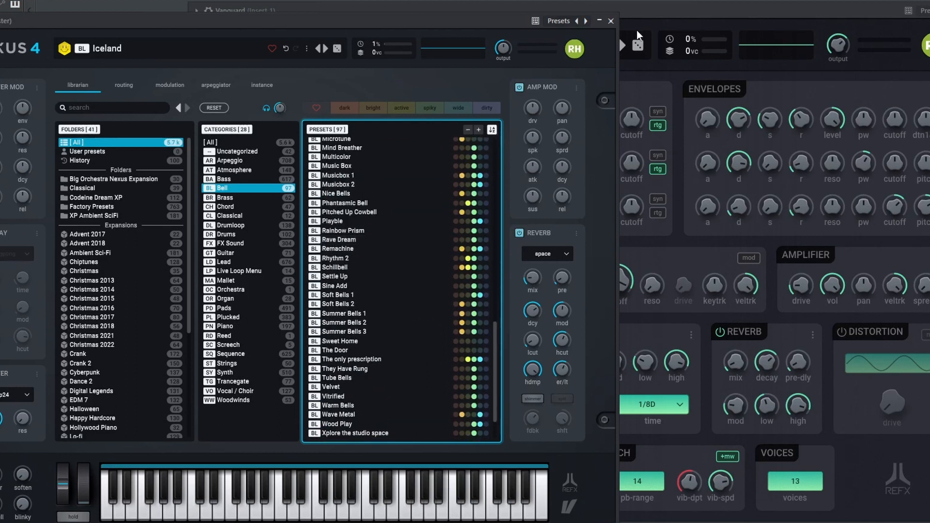
- Bring the Vanguard window to the front and load the E-Piano Deep preset from the Piano category of its factory presets
{"action": "left_click", "coordinate": [656, 11]}
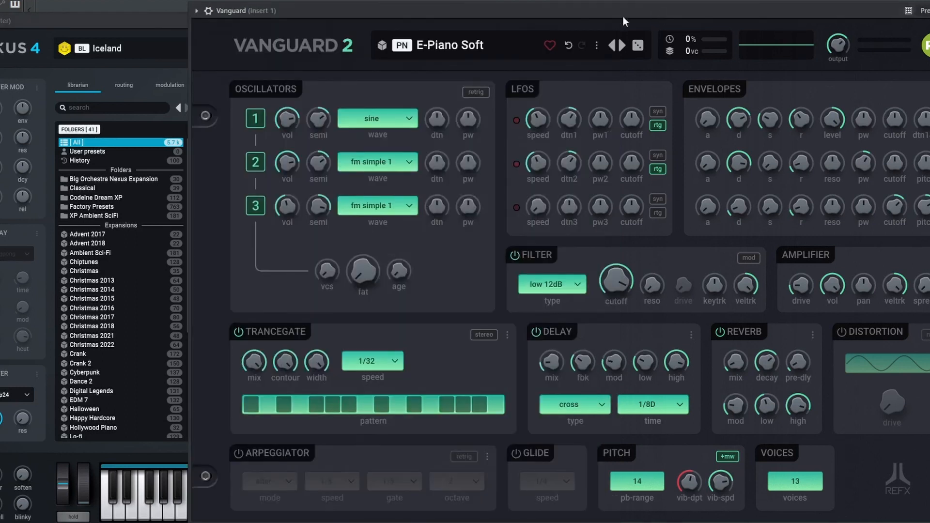
{"action": "left_click", "coordinate": [382, 45]}
{"action": "left_click_drag", "start_coordinate": [434, 13], "coordinate": [289, 10]}
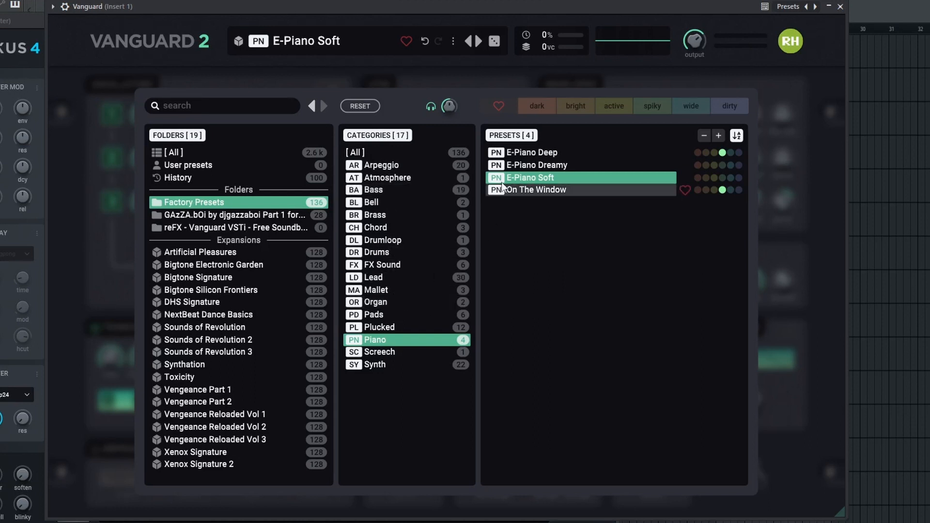
{"action": "left_click", "coordinate": [539, 155]}
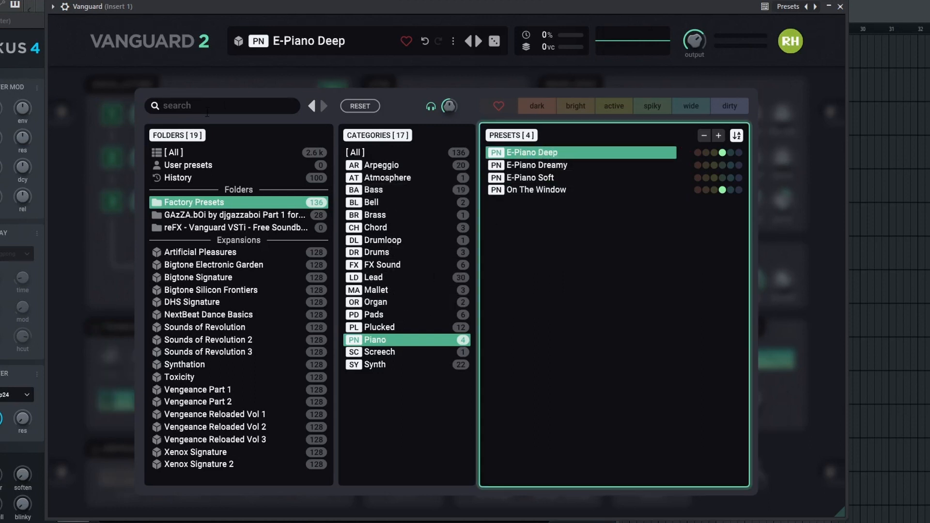
{"action": "left_click", "coordinate": [271, 83]}
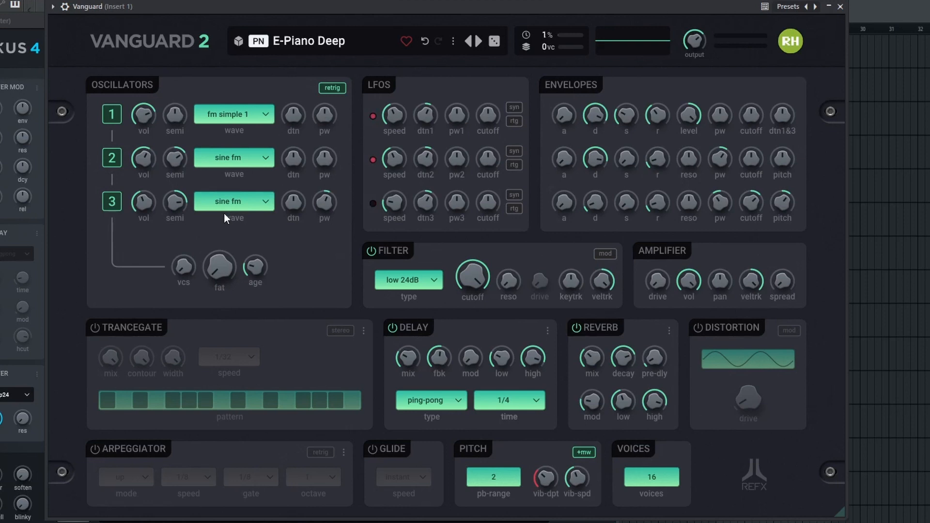
- Bring the Nexus window back in front of Vanguard, and switch to the NEXUS4 pricing and specifications page in the web browser
{"action": "left_click", "coordinate": [29, 22]}
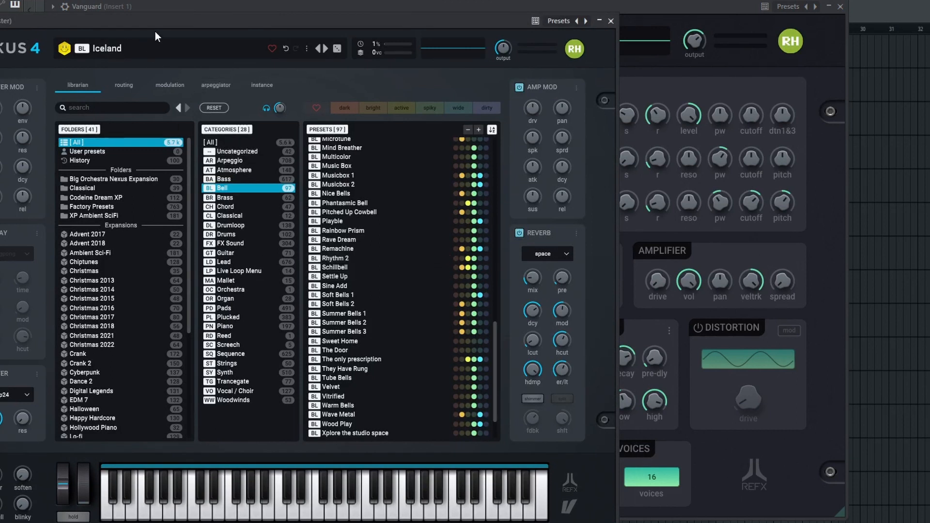
{"action": "left_click_drag", "start_coordinate": [158, 20], "coordinate": [173, 18]}
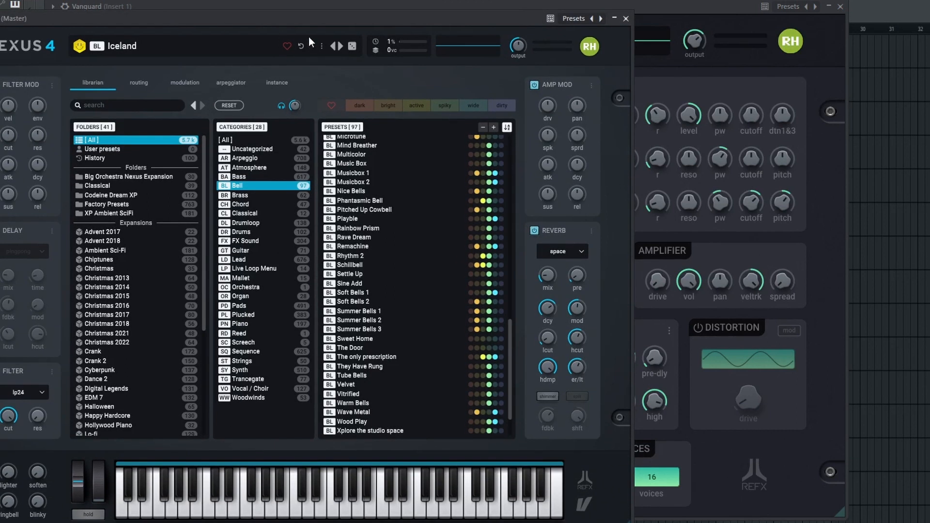
{"action": "key", "text": "alt+Tab"}
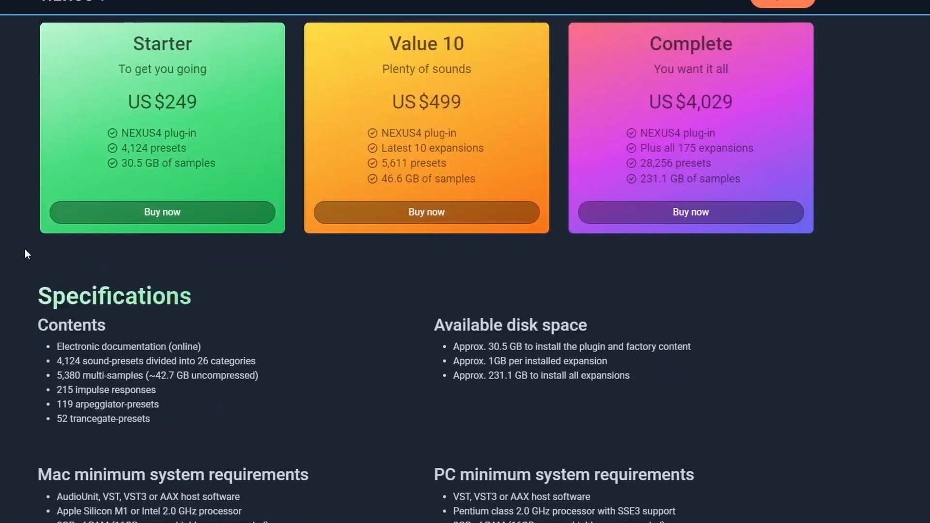